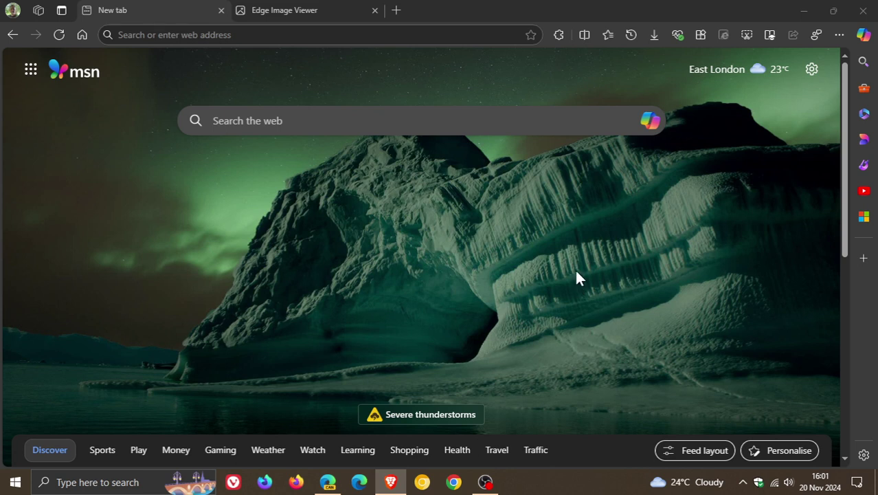
- View the saved appearance-settings screenshot full screen in the image viewer, then exit full screen
left_click(312, 12)
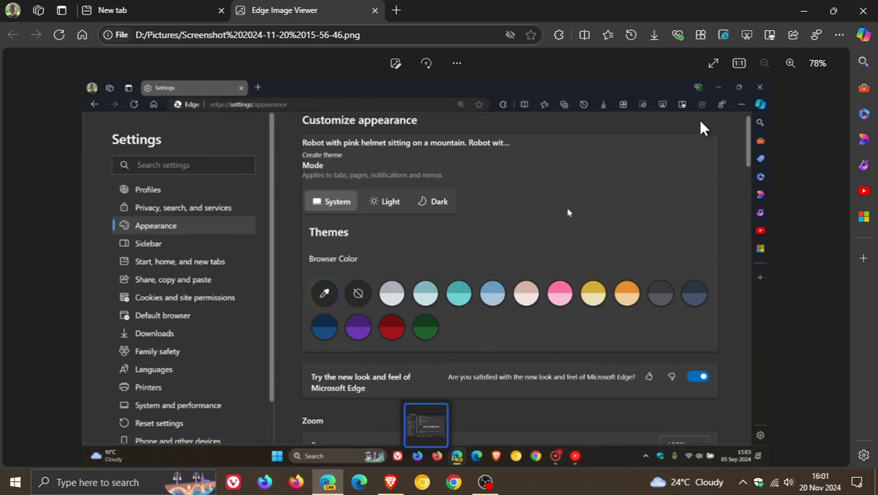
left_click(713, 64)
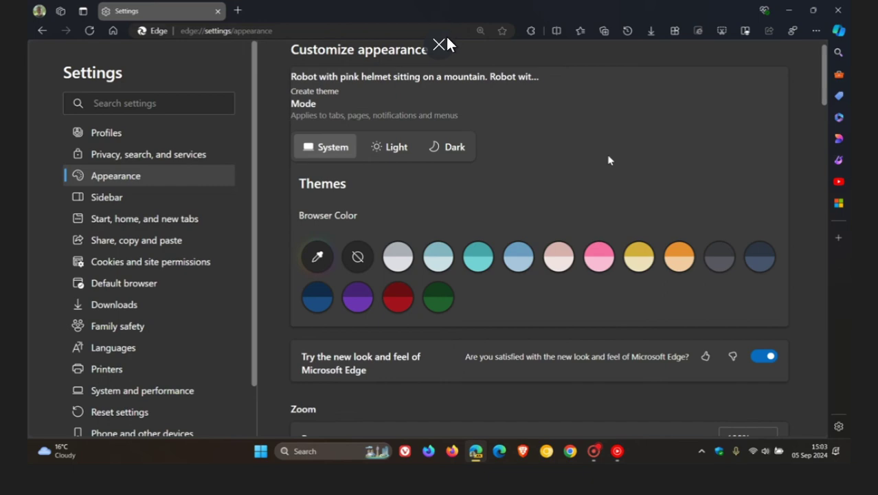
left_click(439, 45)
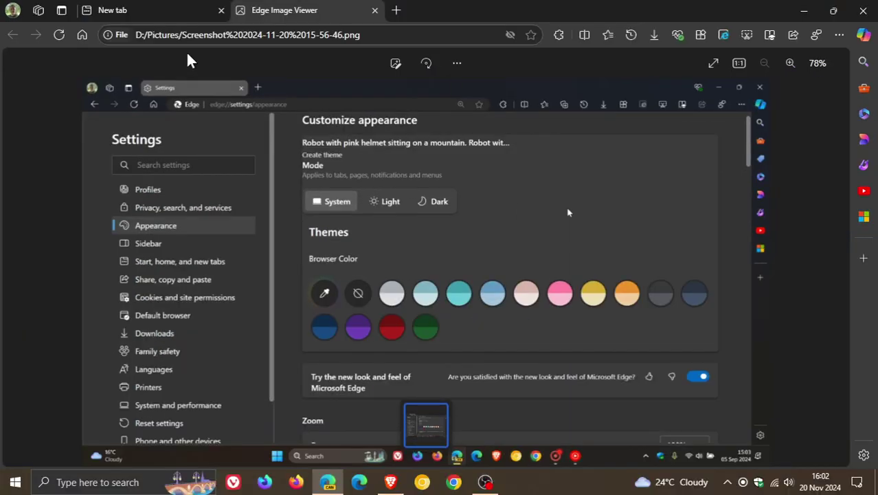
- Open the Appearance > Theme settings page listing Edge's built-in themes
left_click(164, 15)
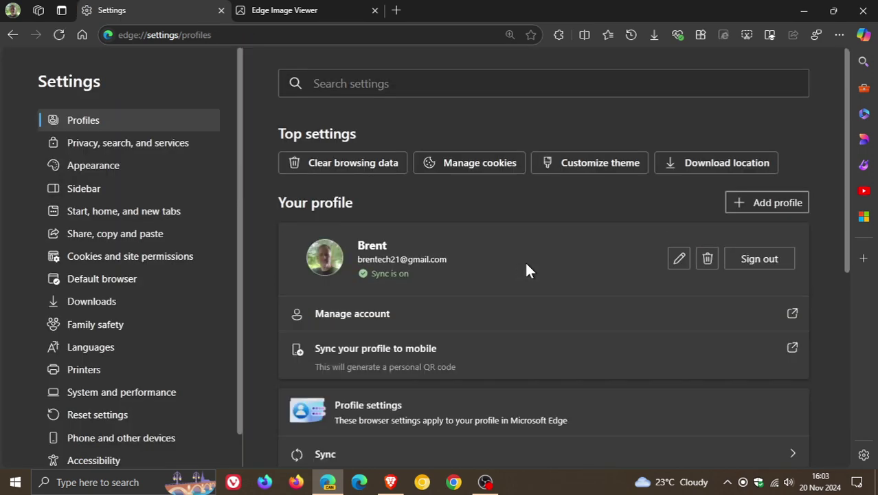
left_click(133, 169)
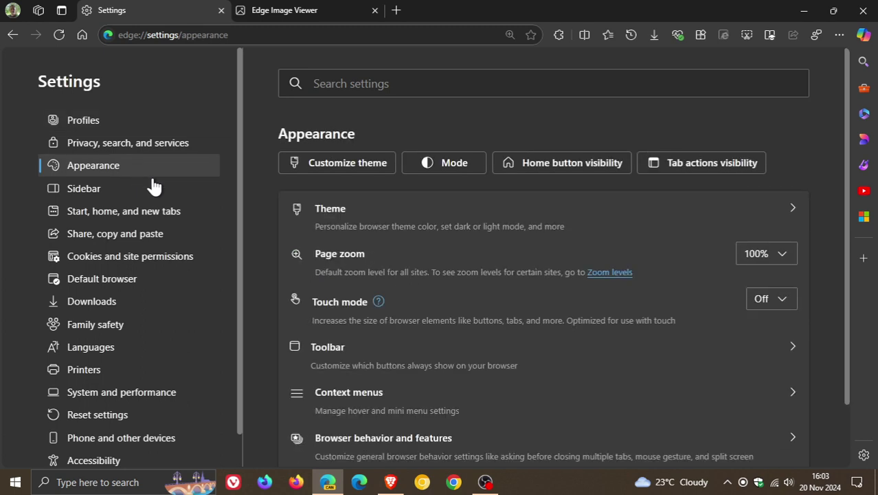
left_click(362, 212)
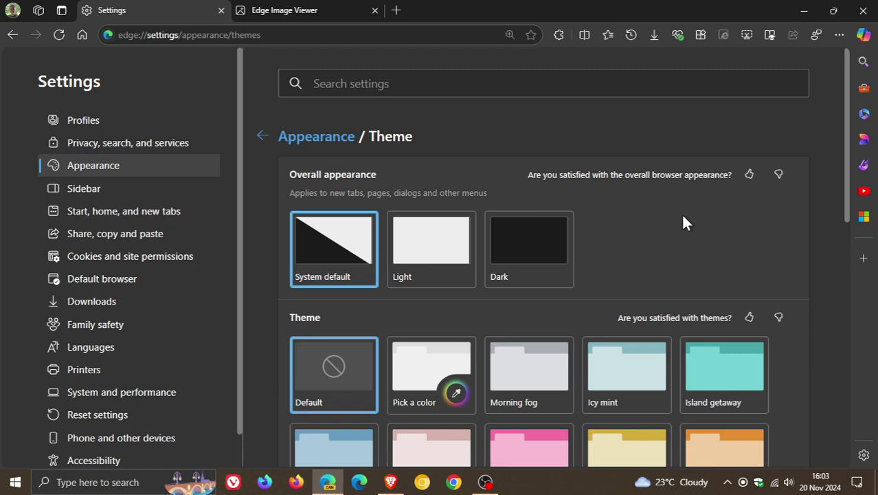
scroll(682, 210, "down", 2)
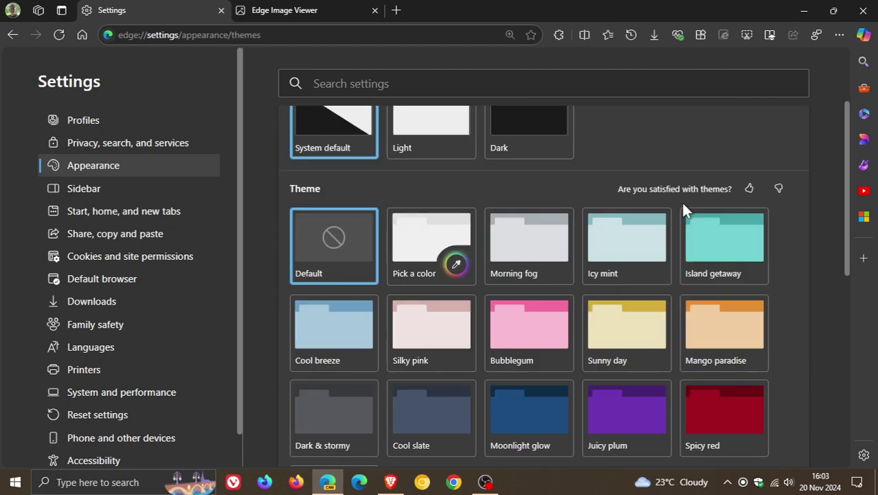
scroll(683, 210, "down", 3)
scroll(682, 210, "down", 2)
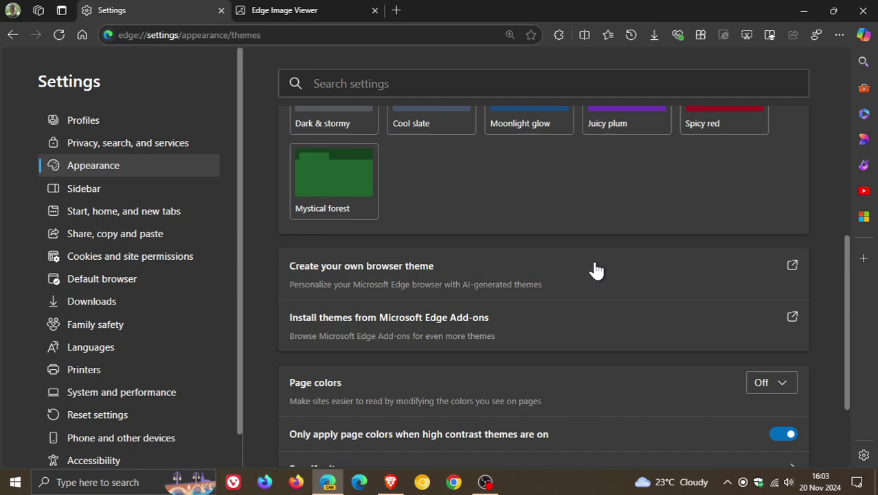
scroll(596, 270, "up", 4)
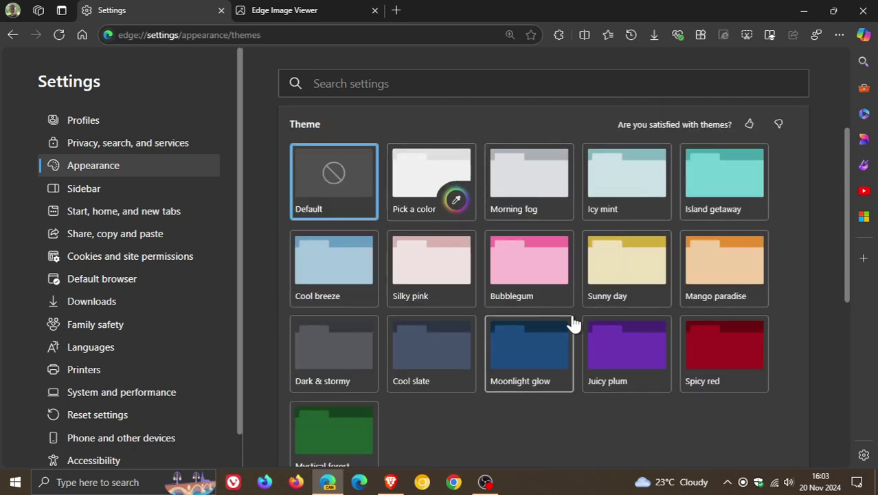
scroll(572, 320, "down", 3)
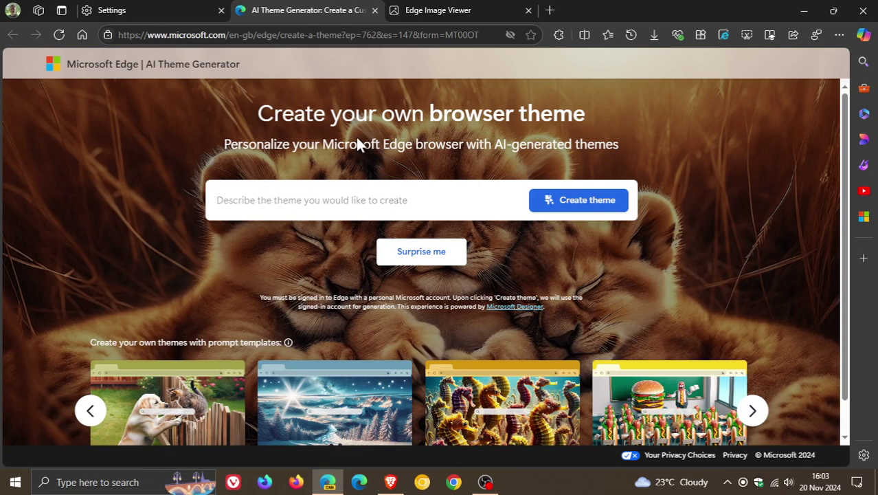
- Create an AI theme from a colourful brush-stroke Lake Como painting description
left_click(400, 256)
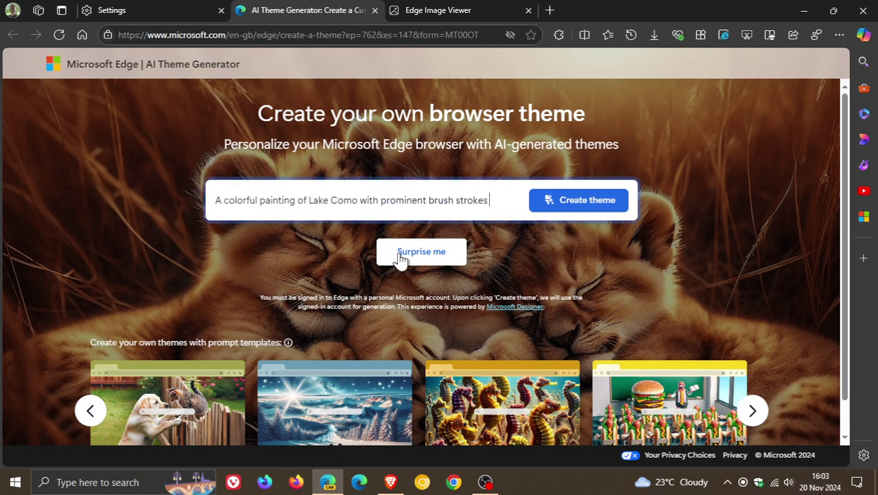
left_click(604, 205)
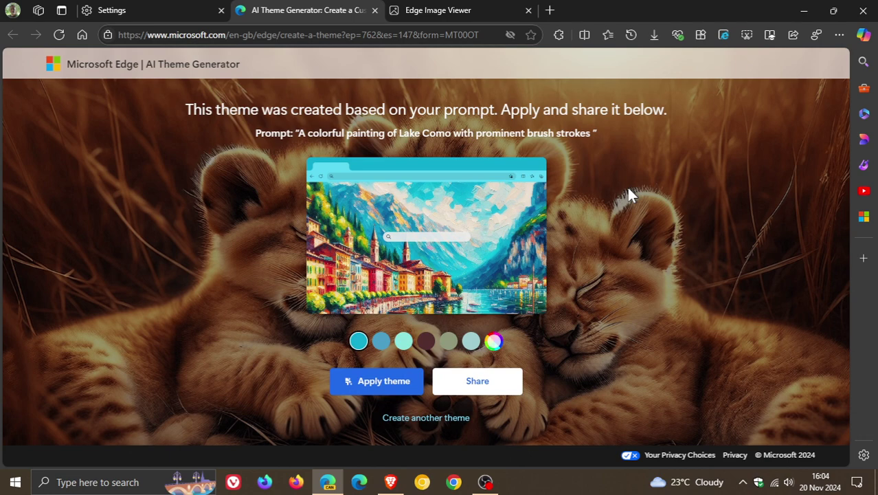
- Go back from Appearance / Theme to the top of the main Appearance settings page
left_click(150, 10)
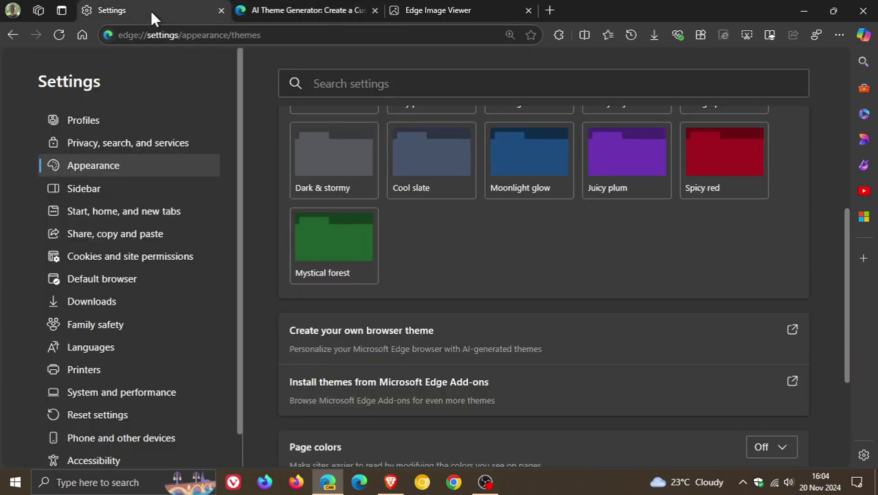
left_click(163, 171)
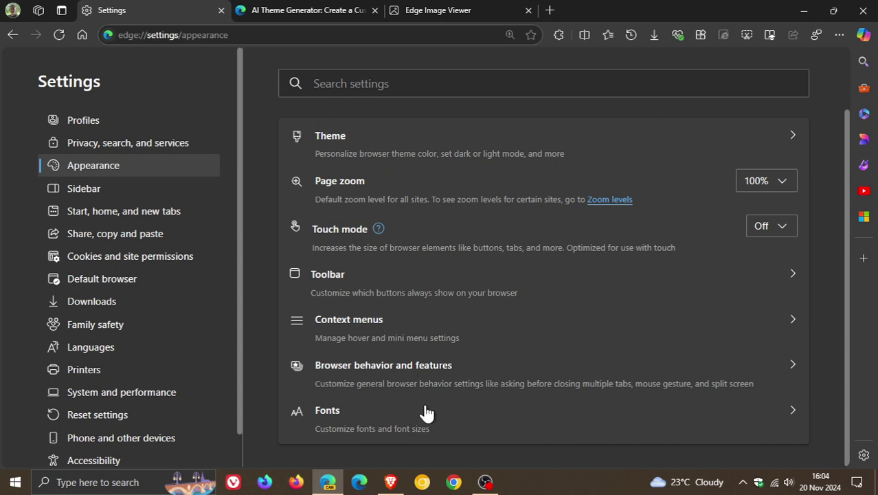
scroll(415, 371, "up", 2)
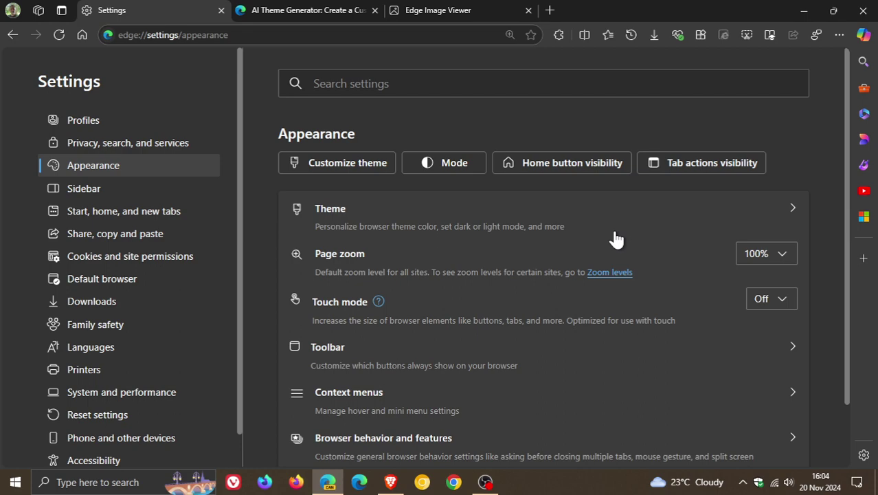
- Apply the generated Lake Como painting theme to the browser and confirm it
left_click(343, 11)
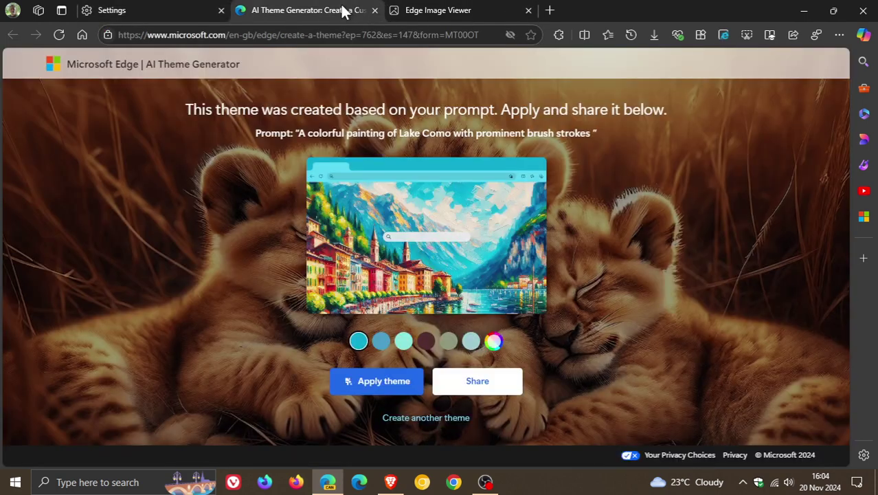
left_click(387, 382)
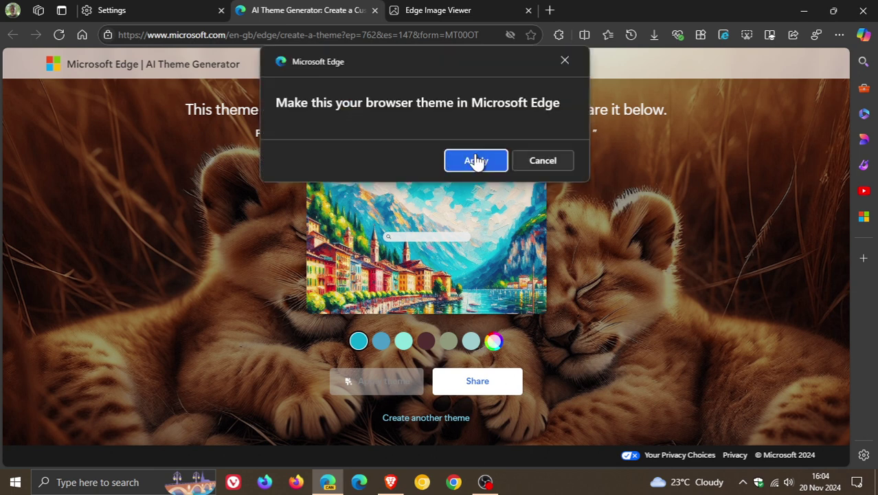
left_click(474, 162)
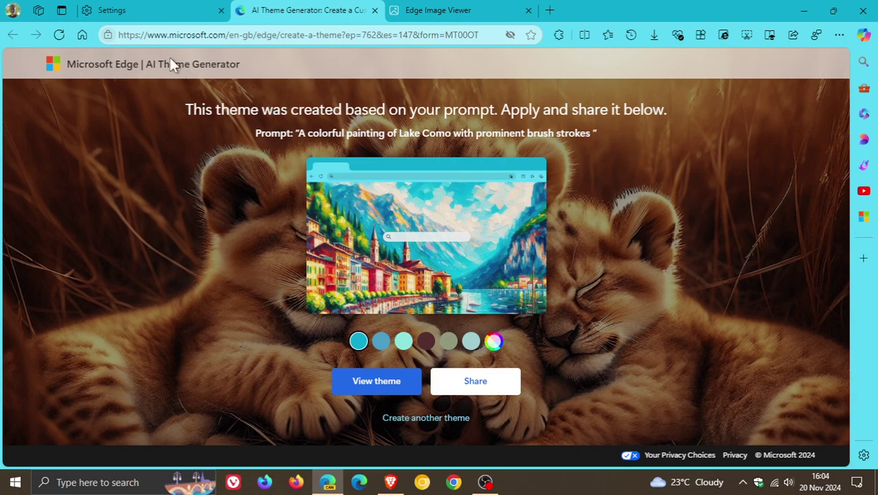
left_click(156, 12)
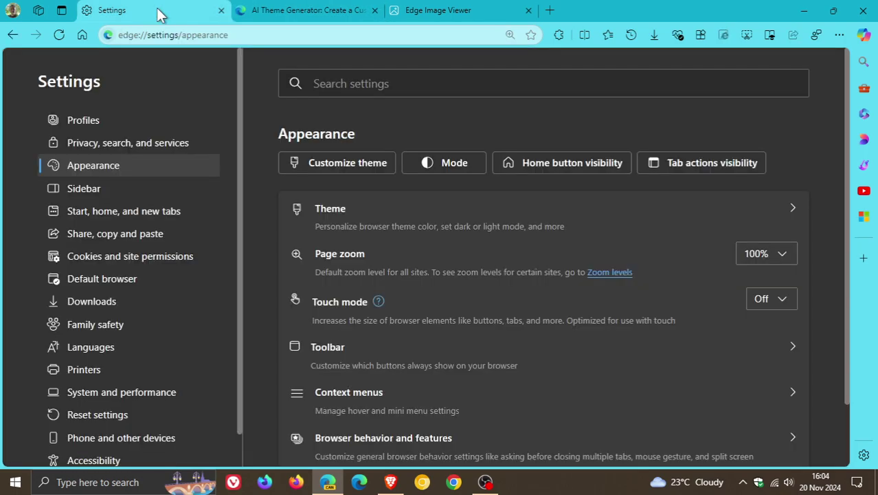
- Open the home new tab page showing the Lake Como painting background
left_click(83, 39)
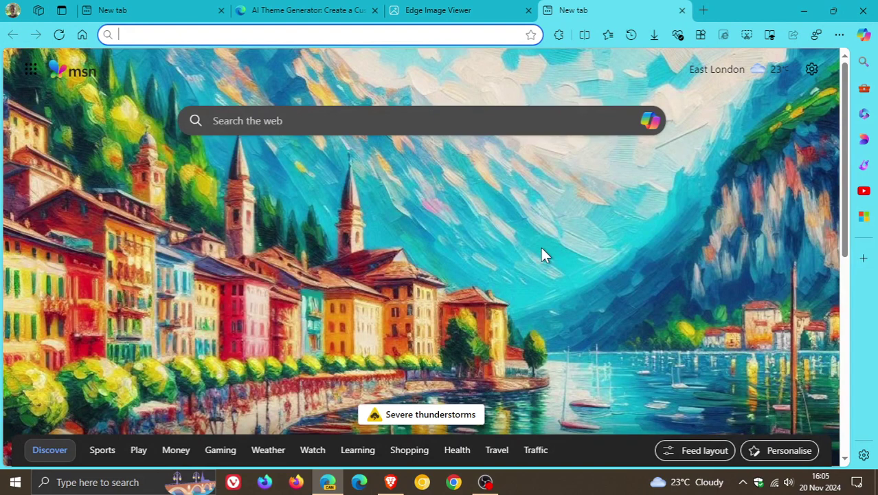